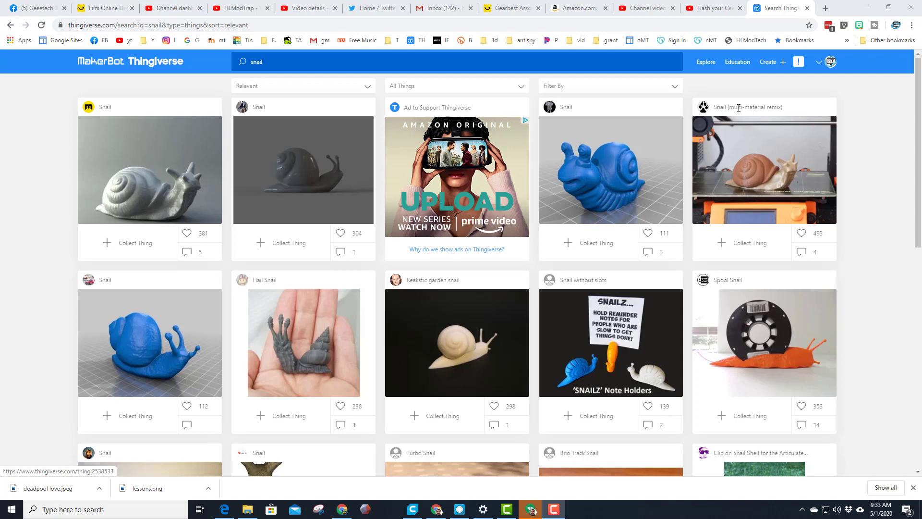
Step: Open the Snail multi-material remix listing and show its Thing Files
{"action": "left_click", "coordinate": [754, 179]}
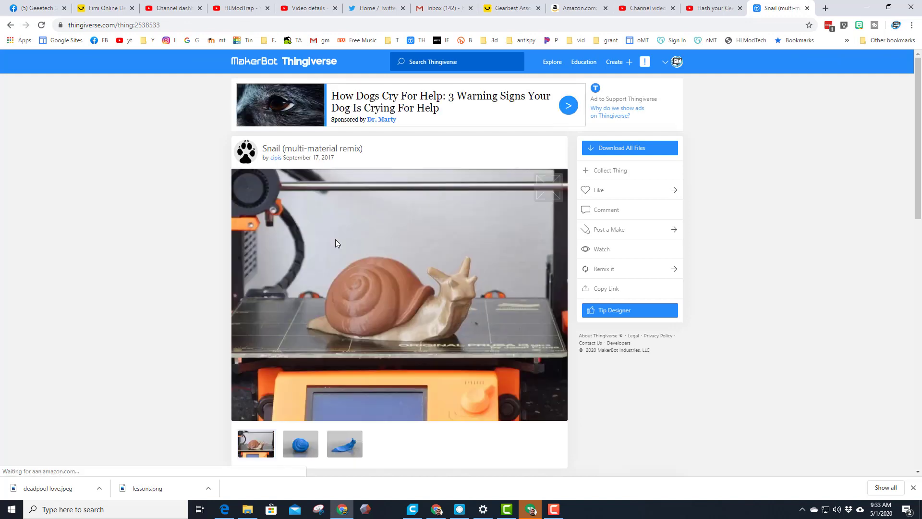
{"action": "scroll", "coordinate": [369, 239], "scroll_direction": "down", "scroll_amount": 1}
{"action": "scroll", "coordinate": [370, 239], "scroll_direction": "down", "scroll_amount": 3}
{"action": "left_click", "coordinate": [323, 354]}
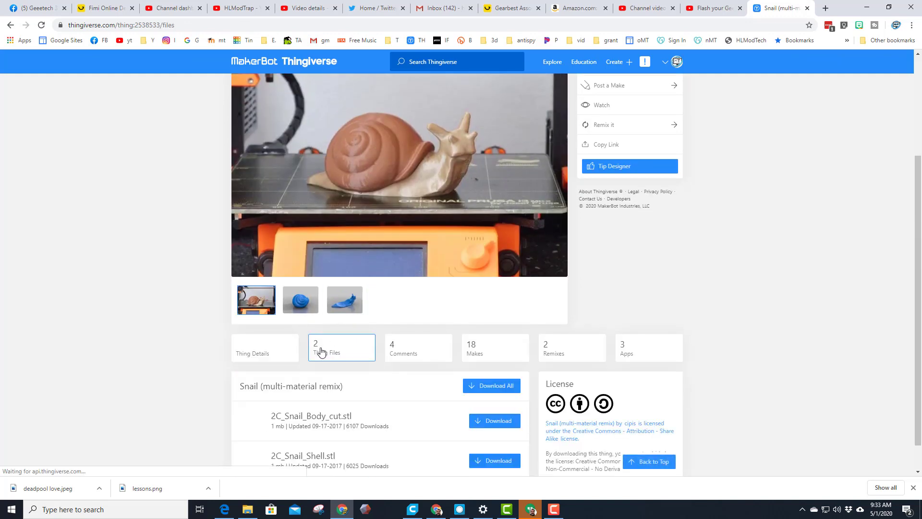
{"action": "scroll", "coordinate": [409, 345], "scroll_direction": "down", "scroll_amount": 1}
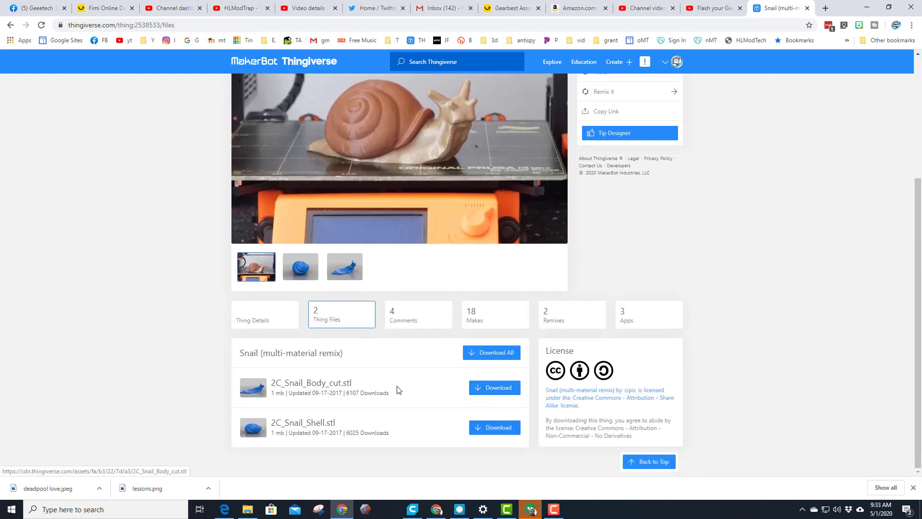
Step: Download 2C_Snail_Body_cut.stl into the Dropbox 3dmodeling folder
{"action": "left_click", "coordinate": [508, 391]}
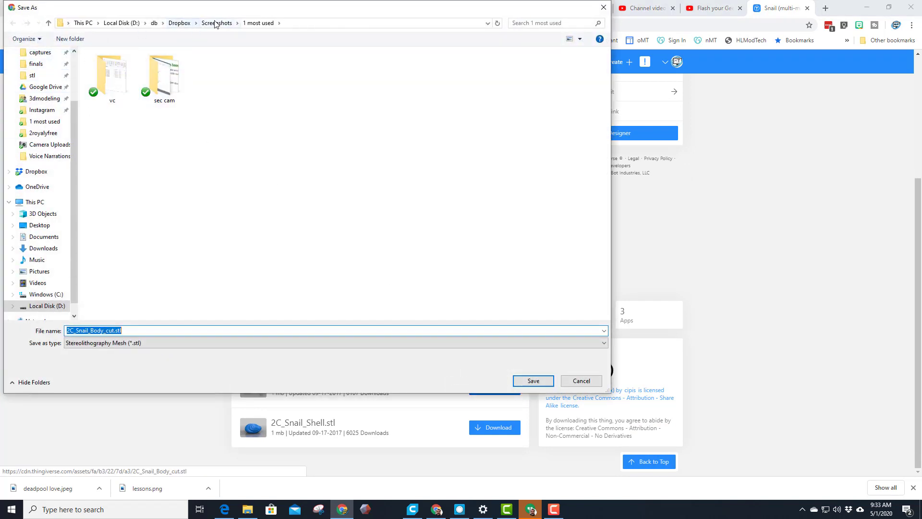
{"action": "left_click", "coordinate": [179, 23]}
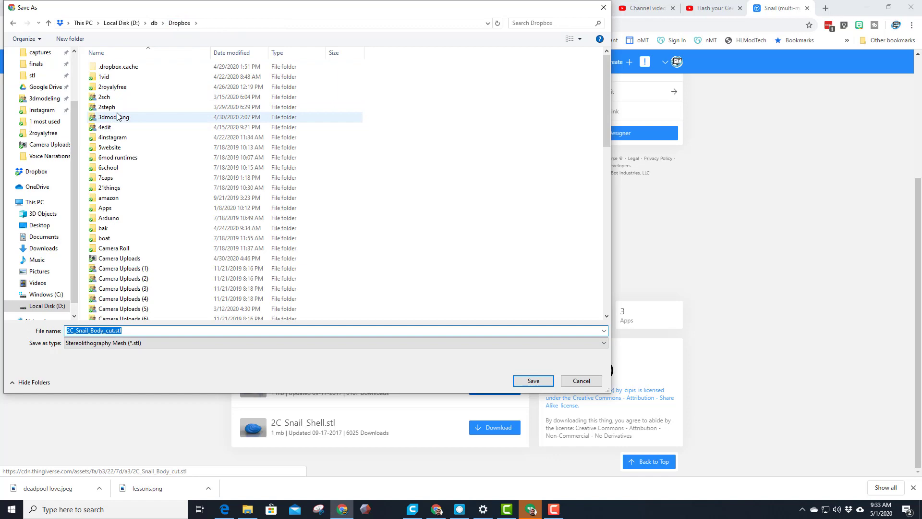
{"action": "left_click", "coordinate": [115, 118]}
{"action": "double_click", "coordinate": [115, 118]}
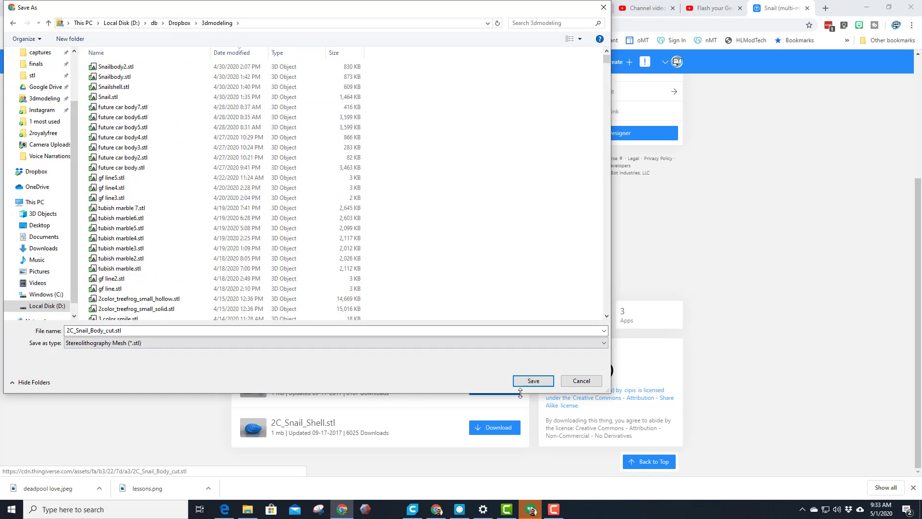
{"action": "left_click", "coordinate": [533, 381]}
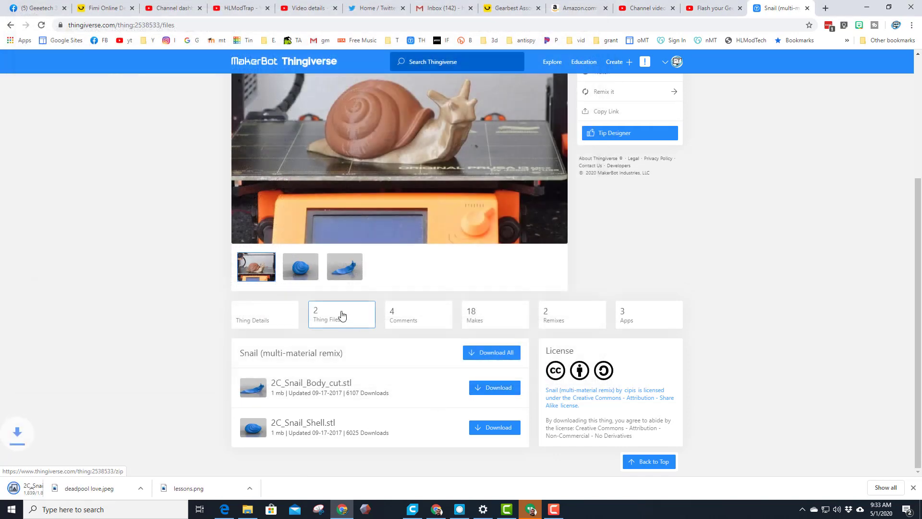
Step: Download 2C_Snail_Shell.stl into the same 3dmodeling folder
{"action": "left_click", "coordinate": [493, 427]}
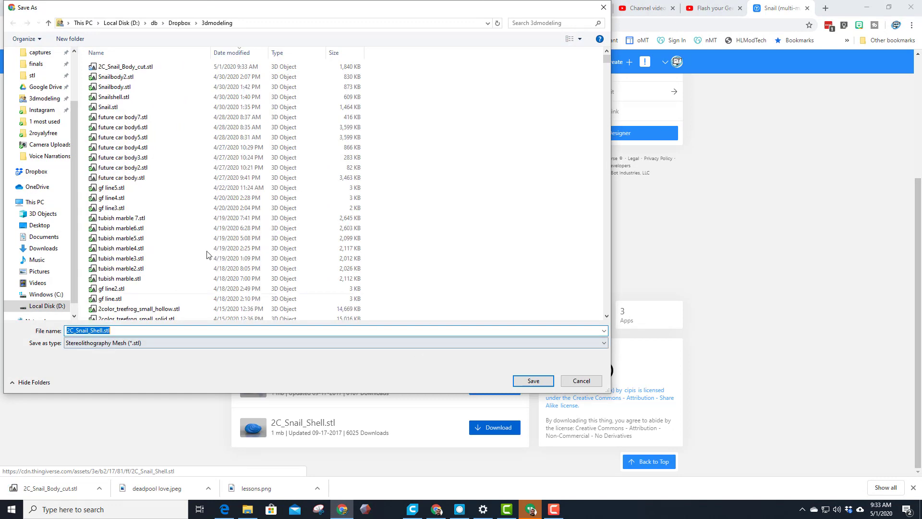
{"action": "left_click", "coordinate": [532, 381]}
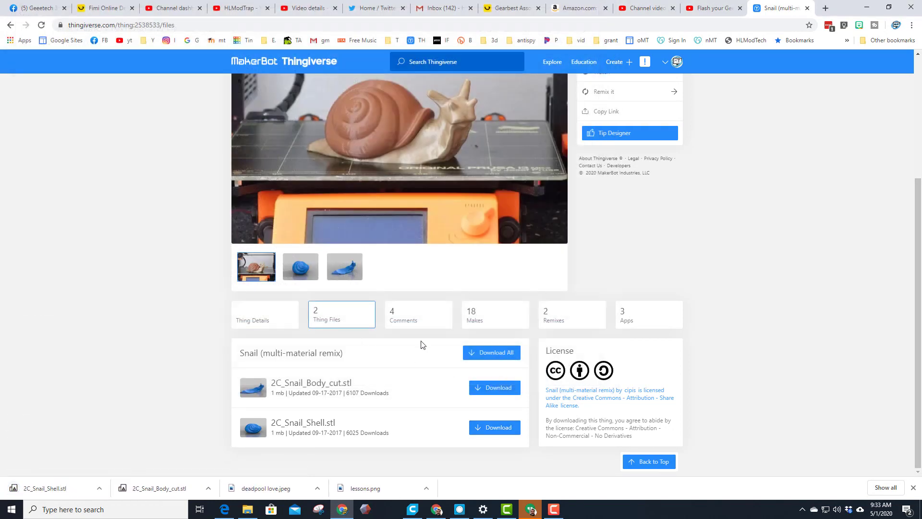
{"action": "scroll", "coordinate": [456, 338], "scroll_direction": "up", "scroll_amount": 3}
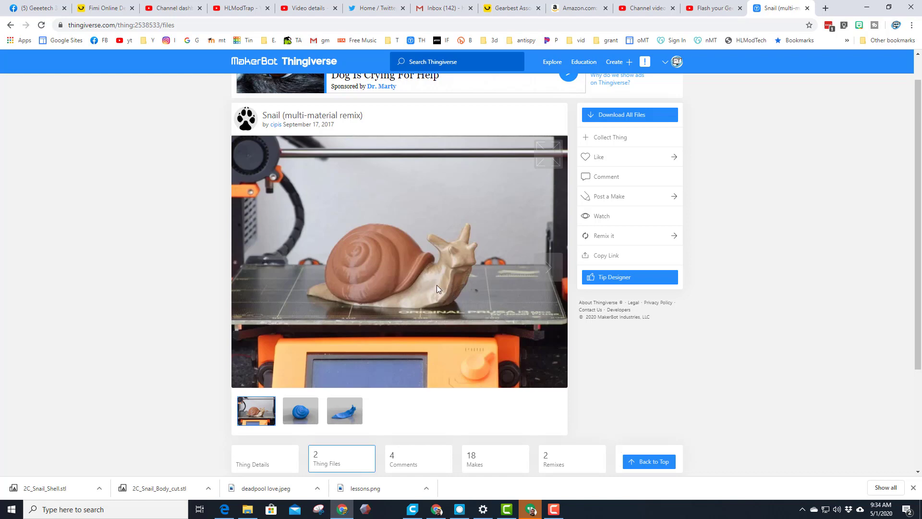
Step: Load 2C_Snail_Body_cut.stl into the Cura scene
{"action": "key", "text": "alt+Tab"}
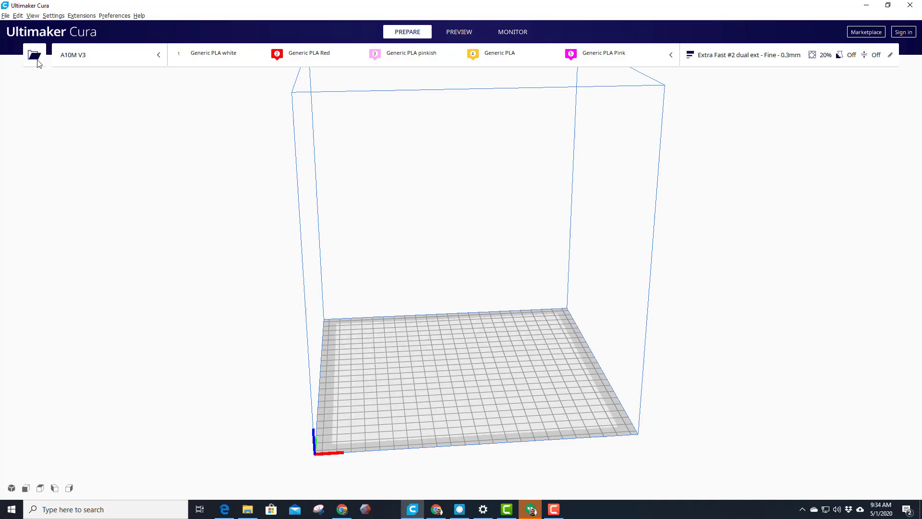
{"action": "left_click", "coordinate": [34, 55]}
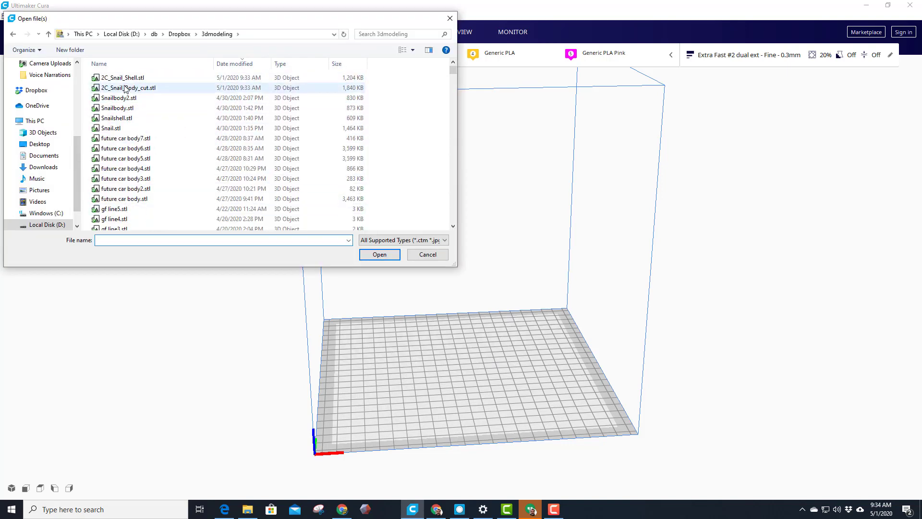
{"action": "double_click", "coordinate": [133, 89]}
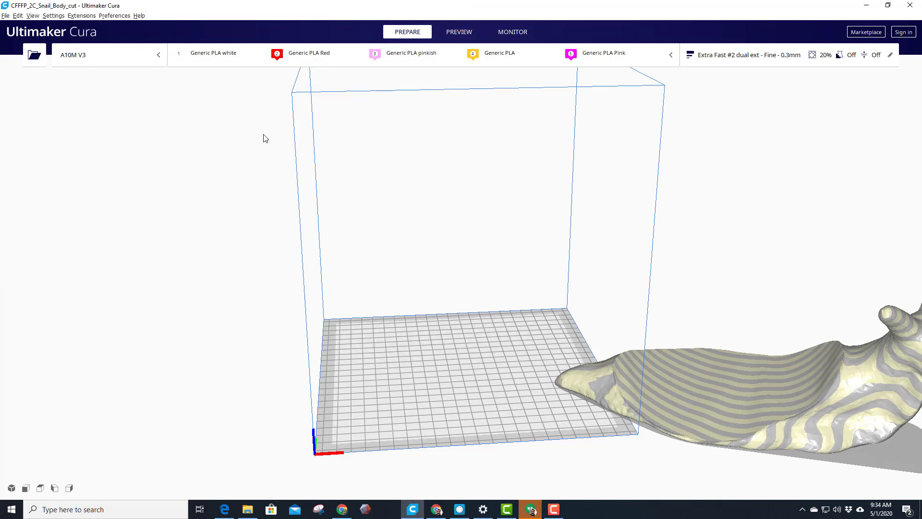
Step: Scale the snail body uniformly to 35%, about 90.2 × 59.4 × 43.5 mm
{"action": "left_click", "coordinate": [823, 386]}
{"action": "left_click", "coordinate": [12, 174]}
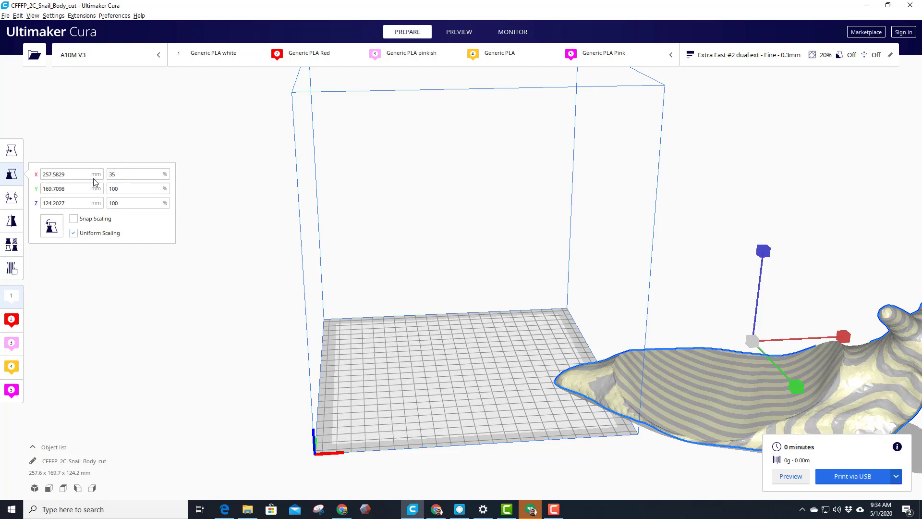
{"action": "key", "text": "Return"}
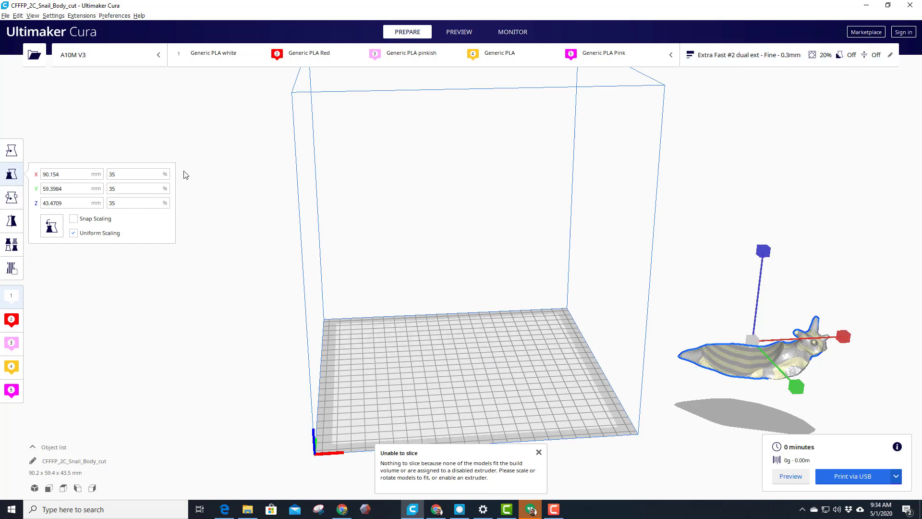
Step: Set the snail body's position to X 0, Y 0, Z 0 on the plate centre
{"action": "left_click", "coordinate": [15, 156]}
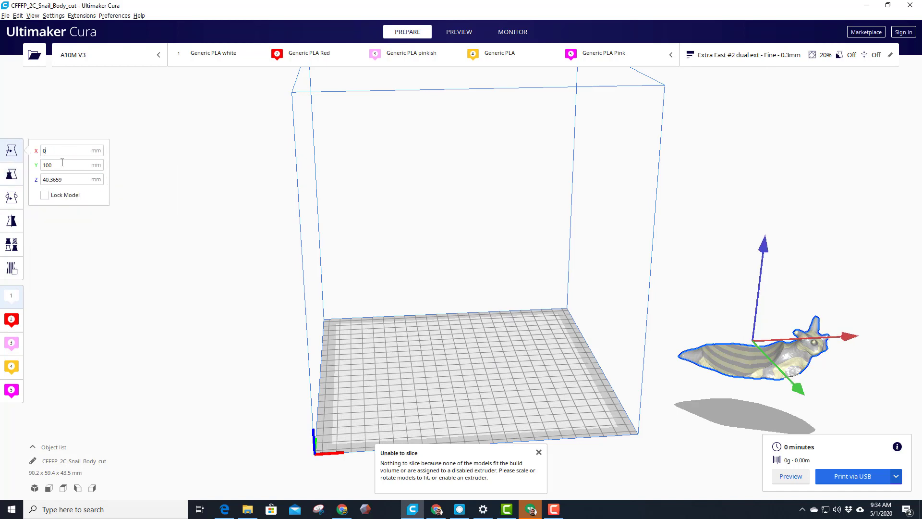
{"action": "key", "text": "Tab"}
{"action": "type", "text": "0"}
{"action": "key", "text": "Tab"}
{"action": "type", "text": "0"}
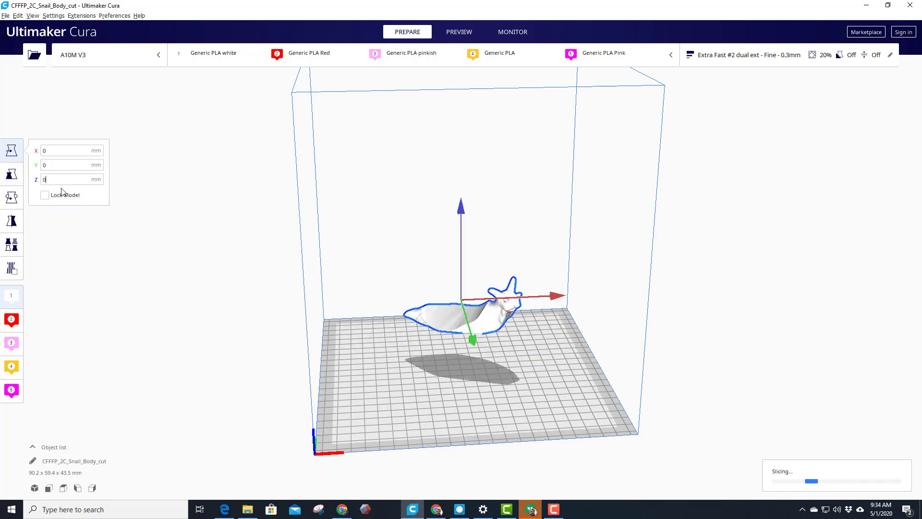
{"action": "left_click", "coordinate": [150, 255]}
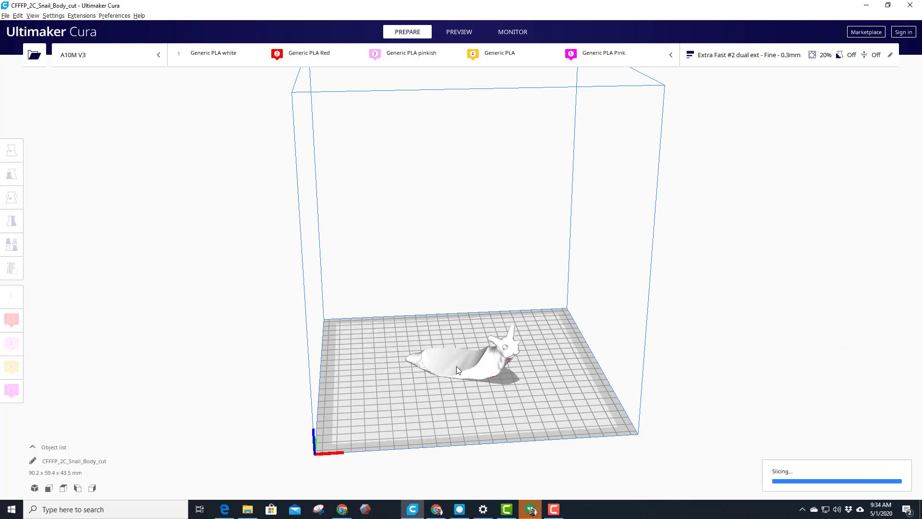
{"action": "left_click", "coordinate": [114, 17]}
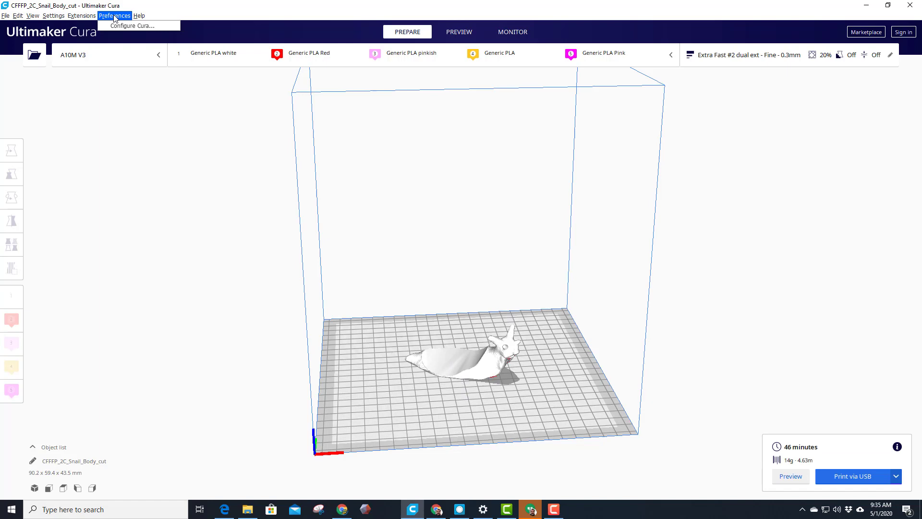
{"action": "left_click", "coordinate": [117, 28]}
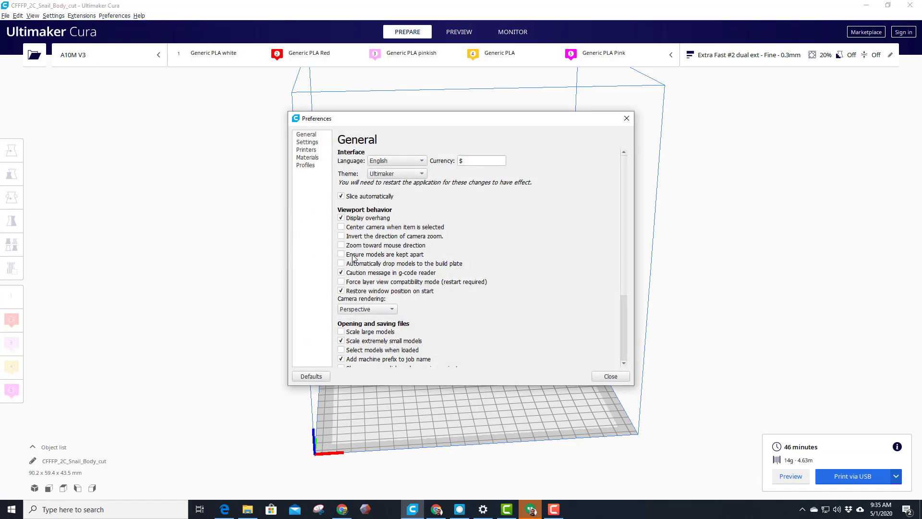
{"action": "mouse_move", "coordinate": [382, 260]}
{"action": "left_click", "coordinate": [610, 377]}
Step: Load 2C_Snail_Shell.stl into the Cura scene
{"action": "left_click", "coordinate": [35, 56]}
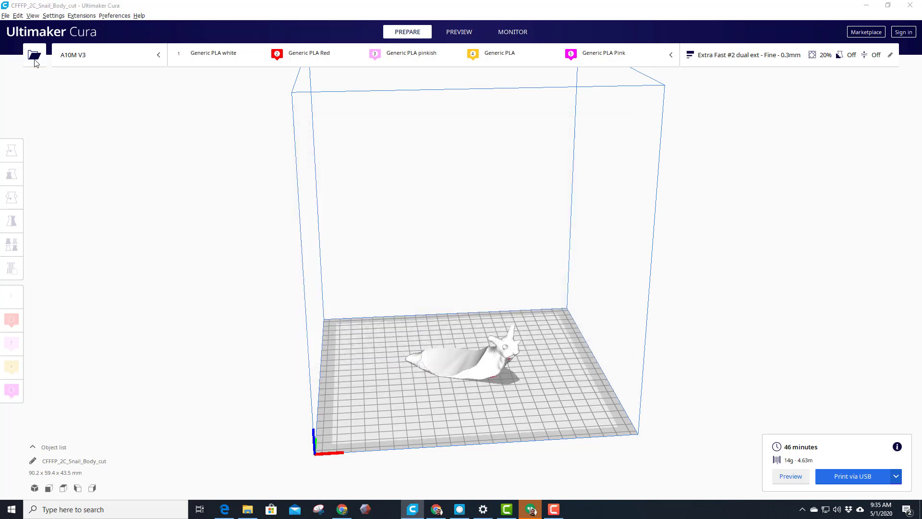
{"action": "scroll", "coordinate": [136, 92], "scroll_direction": "down", "scroll_amount": 5}
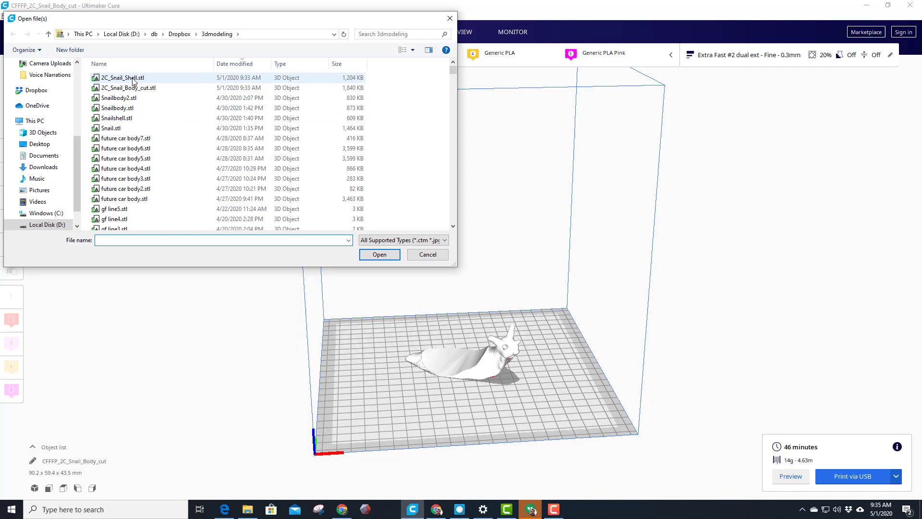
{"action": "double_click", "coordinate": [133, 78]}
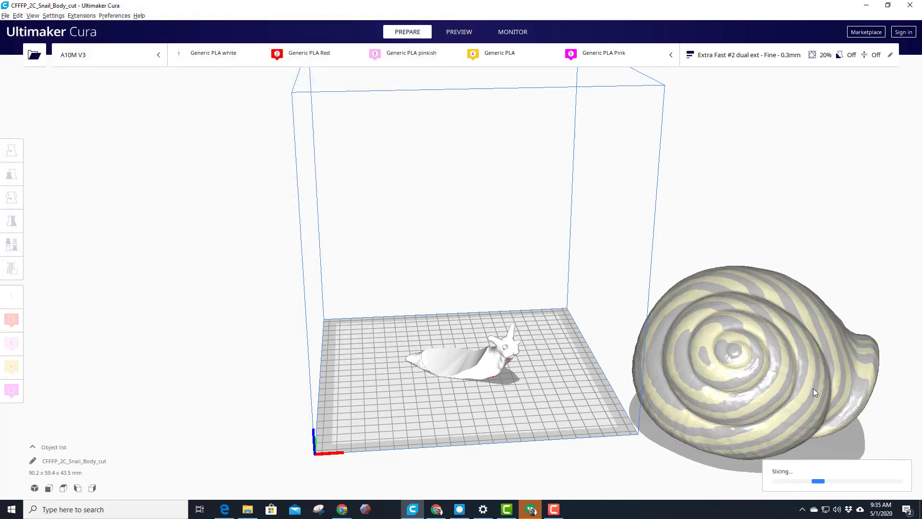
Step: Centre the shell by setting its X and Y positions to 0
{"action": "left_click", "coordinate": [816, 349]}
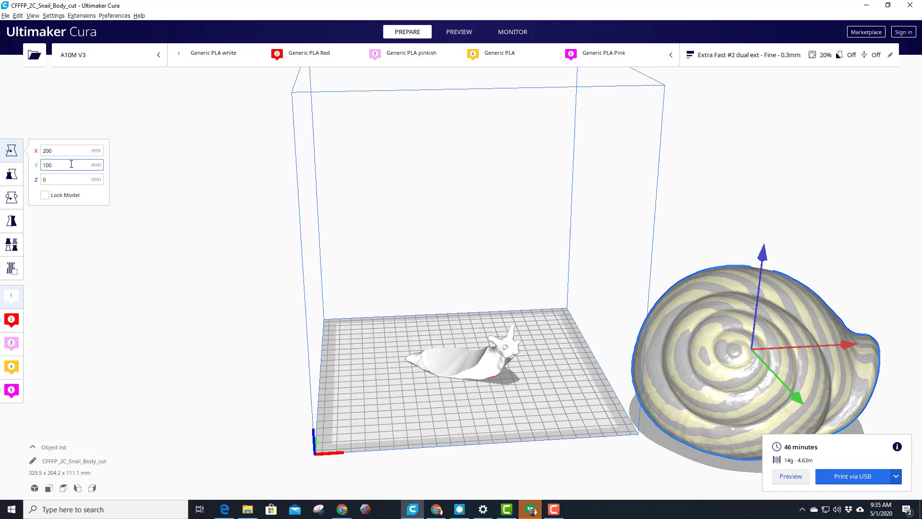
{"action": "left_click", "coordinate": [56, 153]}
{"action": "double_click", "coordinate": [60, 164]}
{"action": "type", "text": "0"}
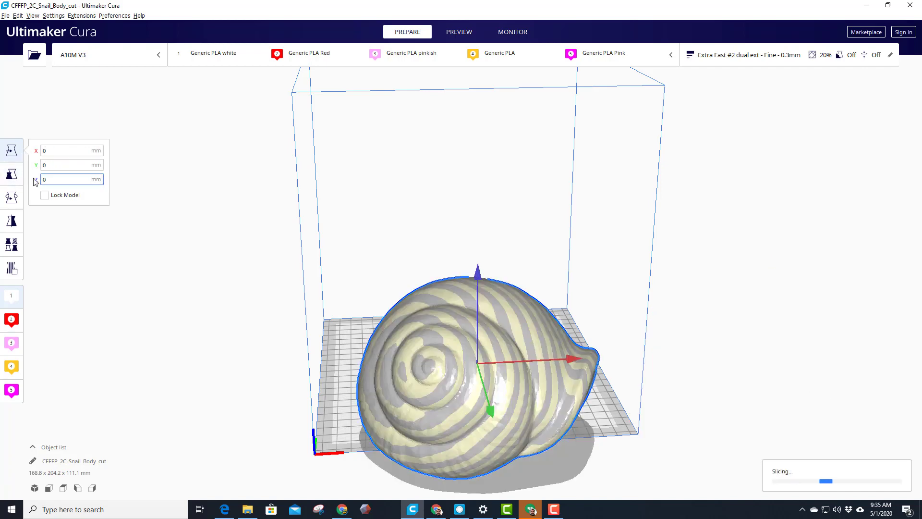
Step: Scale the shell uniformly to 35%
{"action": "left_click", "coordinate": [11, 173]}
{"action": "double_click", "coordinate": [120, 175]}
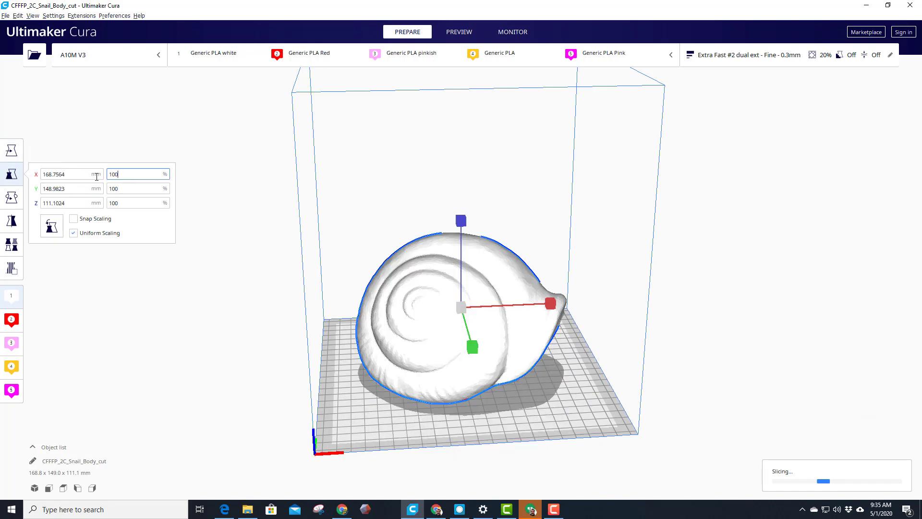
{"action": "type", "text": "35"}
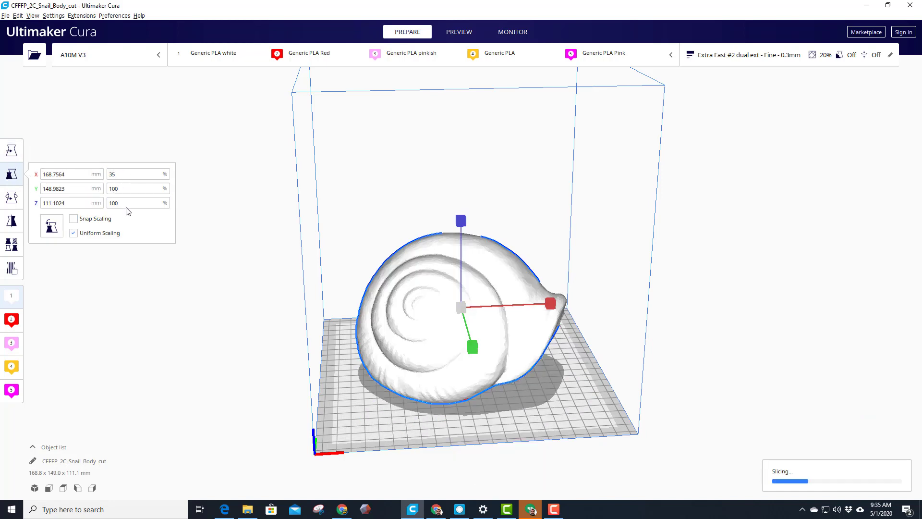
{"action": "key", "text": "Return"}
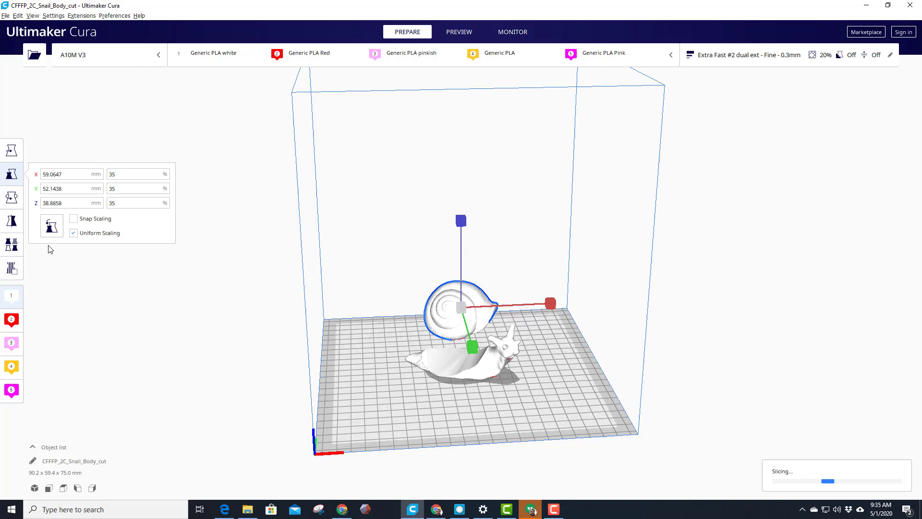
Step: Lower the shell to Z 2 and shift it along X and Y over the body
{"action": "left_click", "coordinate": [11, 152]}
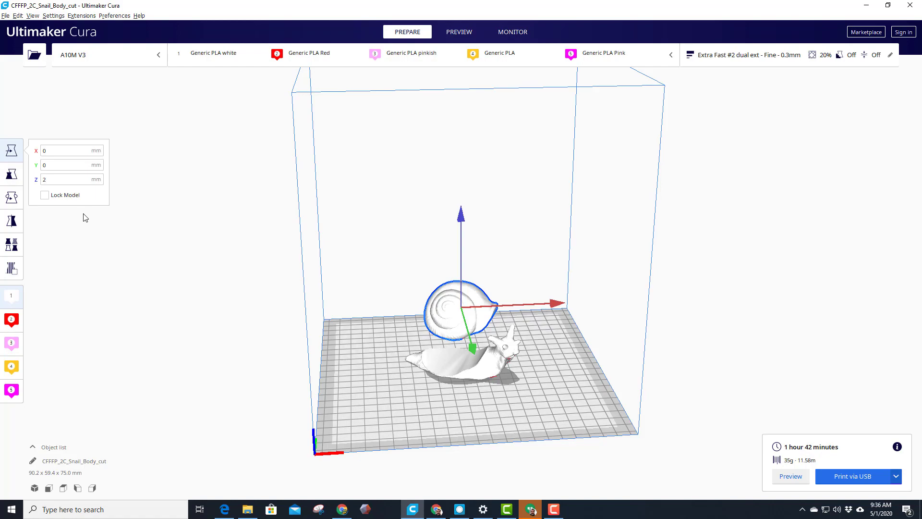
{"action": "key", "text": "Return"}
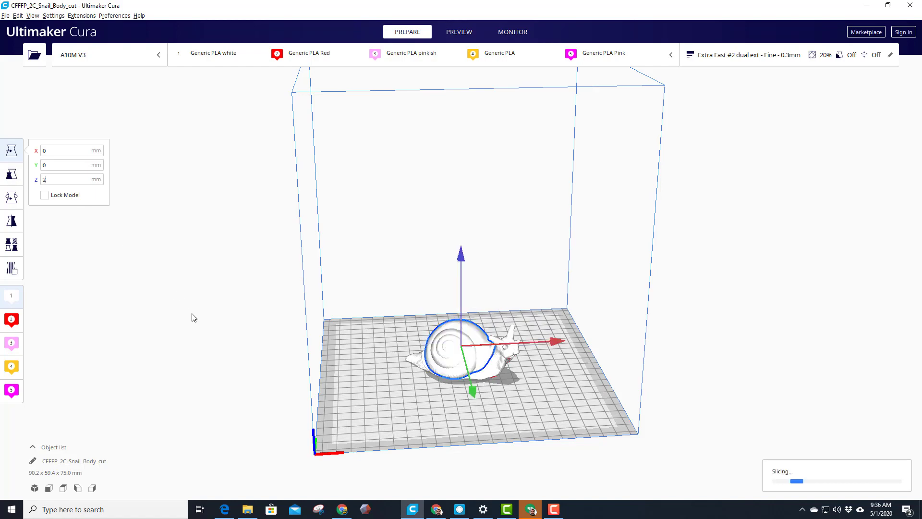
{"action": "right_click_drag", "start_coordinate": [194, 317], "coordinate": [268, 404]}
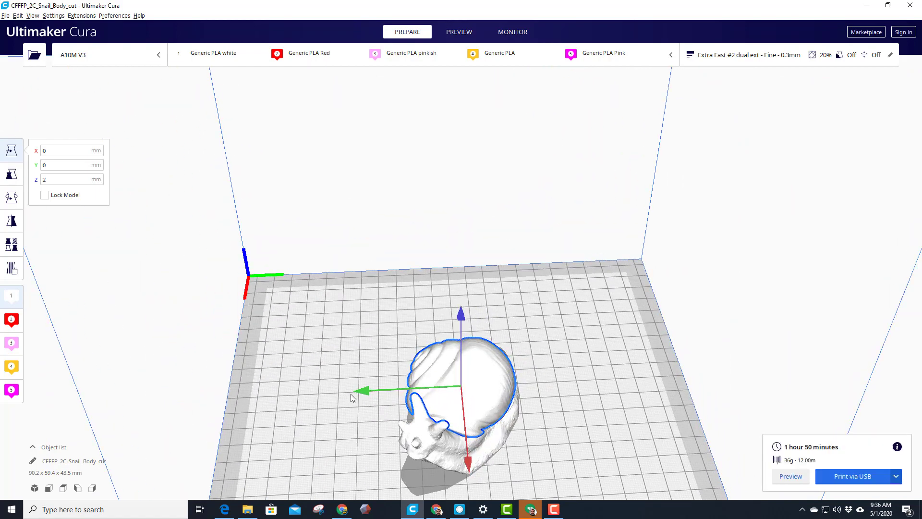
{"action": "left_click_drag", "start_coordinate": [366, 395], "coordinate": [375, 425]}
{"action": "right_click_drag", "start_coordinate": [305, 388], "coordinate": [485, 429]}
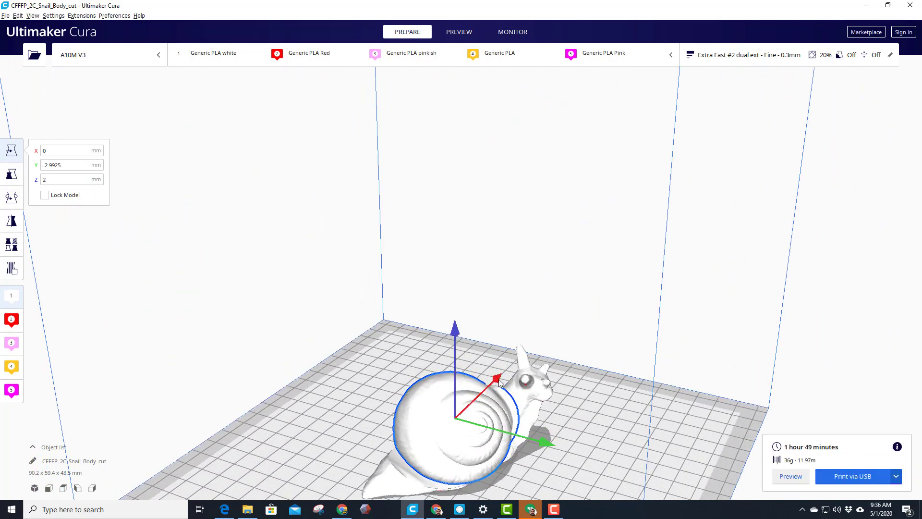
{"action": "left_click_drag", "start_coordinate": [497, 382], "coordinate": [484, 389]}
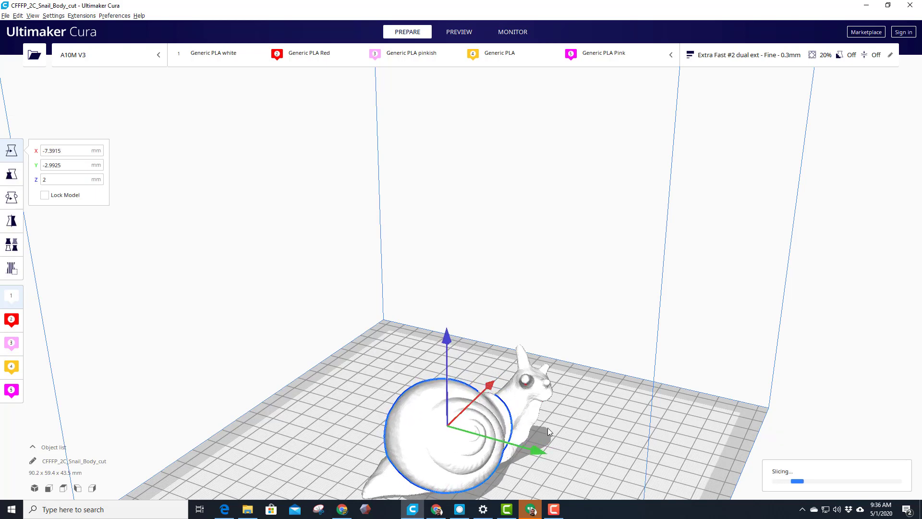
{"action": "right_click_drag", "start_coordinate": [451, 429], "coordinate": [376, 411]}
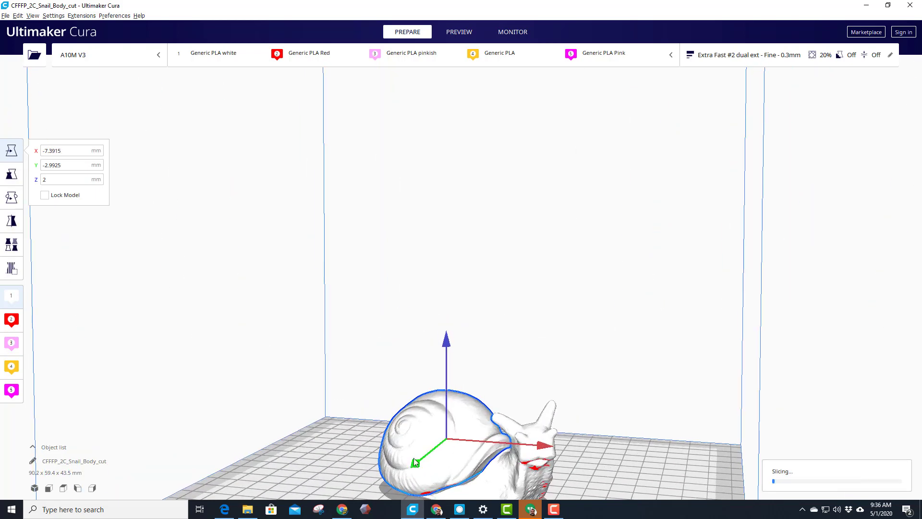
{"action": "left_click_drag", "start_coordinate": [418, 465], "coordinate": [426, 465]}
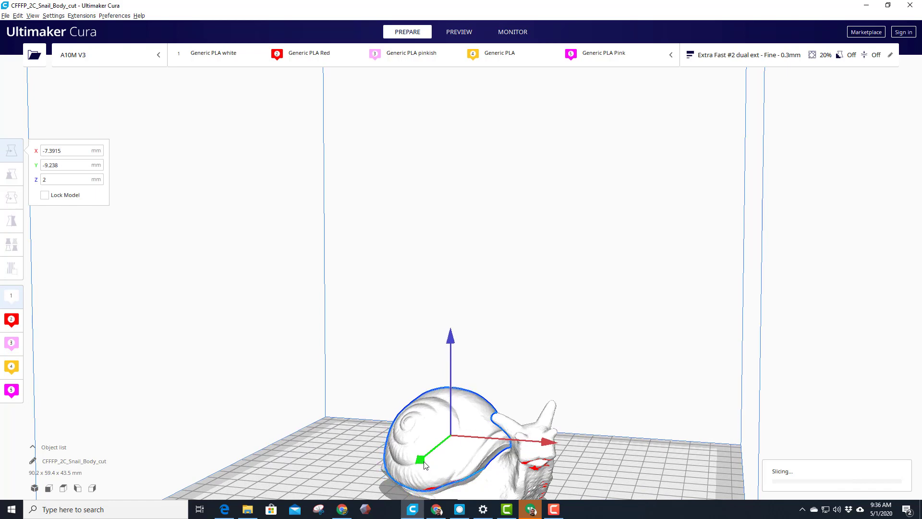
Step: Lower the shell onto the body's back and fine-tune X, ending near X -4.14, Y -9.24
{"action": "scroll", "coordinate": [409, 420], "scroll_direction": "up", "scroll_amount": 2}
{"action": "right_click_drag", "start_coordinate": [465, 408], "coordinate": [444, 372]}
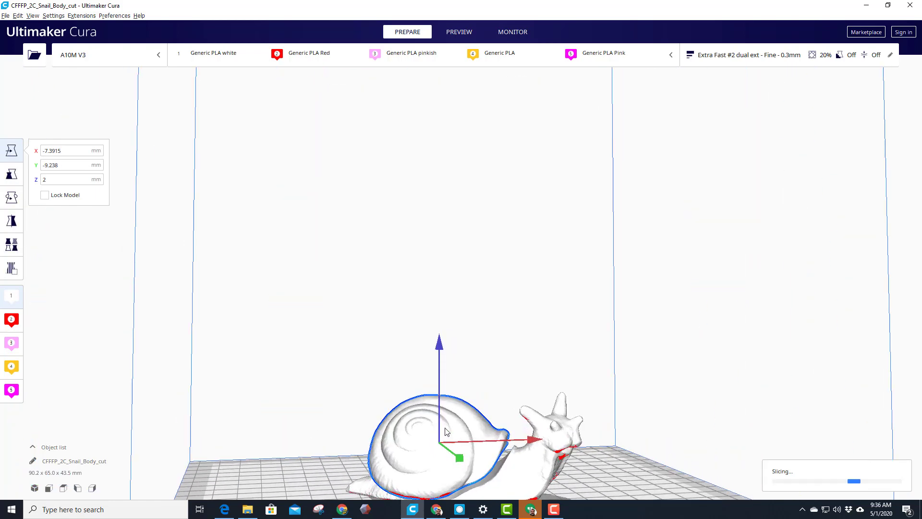
{"action": "left_click_drag", "start_coordinate": [443, 354], "coordinate": [450, 386]}
{"action": "left_click_drag", "start_coordinate": [533, 446], "coordinate": [541, 446]}
{"action": "right_click_drag", "start_coordinate": [325, 446], "coordinate": [348, 417]}
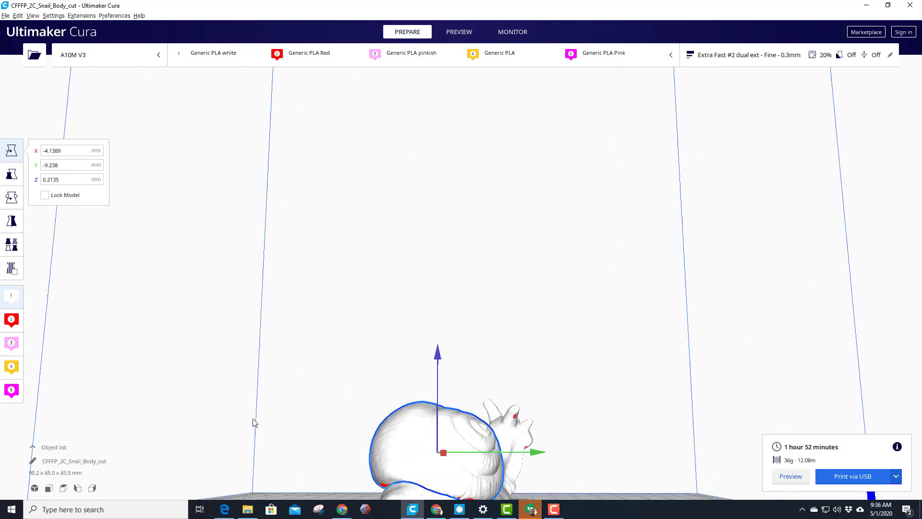
{"action": "right_click_drag", "start_coordinate": [255, 423], "coordinate": [363, 365]}
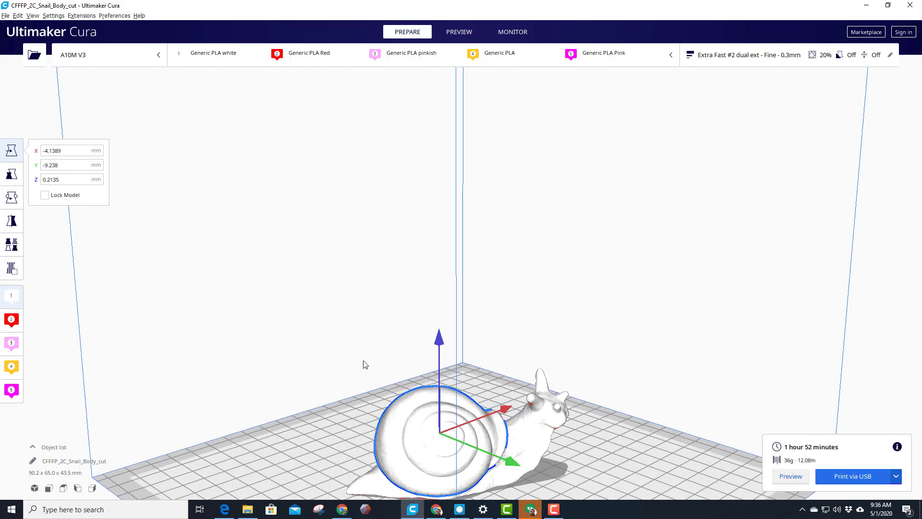
Step: Assign the shell to Extruder 2 (Generic PLA Red) and inspect the red shell
{"action": "left_click", "coordinate": [399, 392]}
{"action": "left_click", "coordinate": [405, 409]}
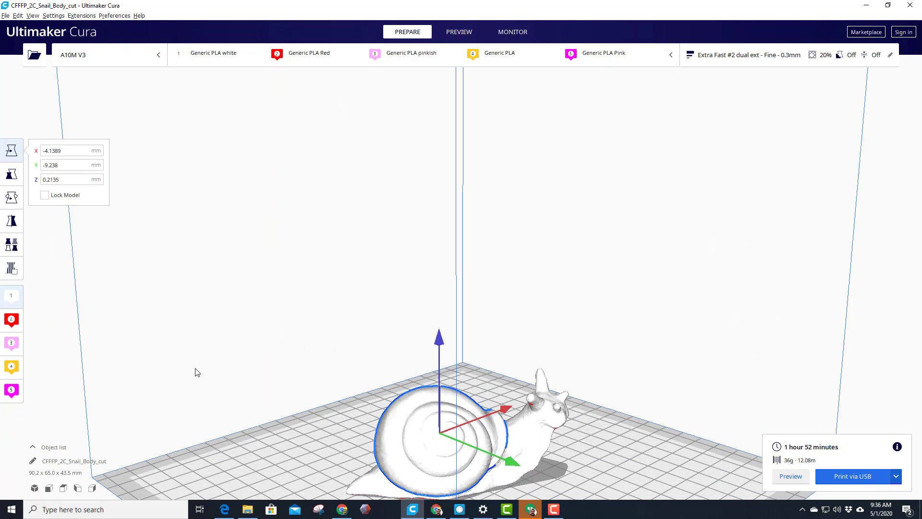
{"action": "left_click", "coordinate": [12, 321]}
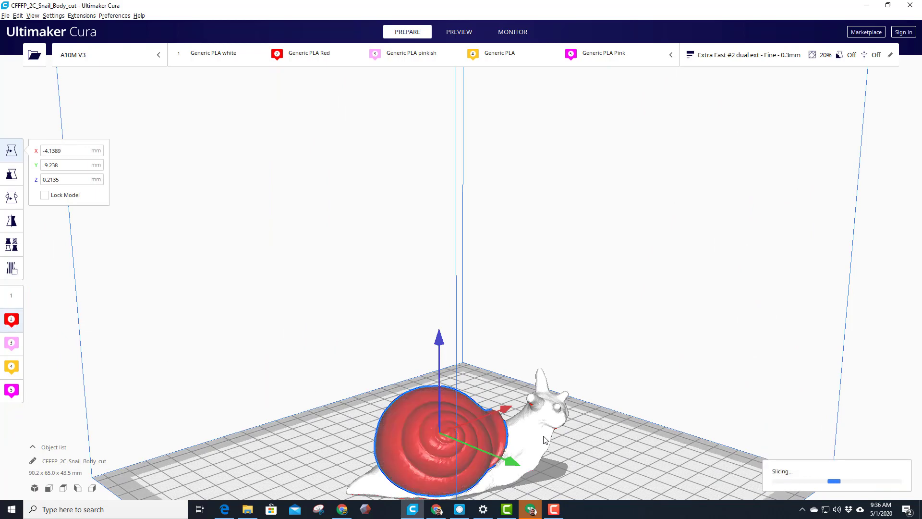
{"action": "right_click_drag", "start_coordinate": [599, 368], "coordinate": [575, 438]}
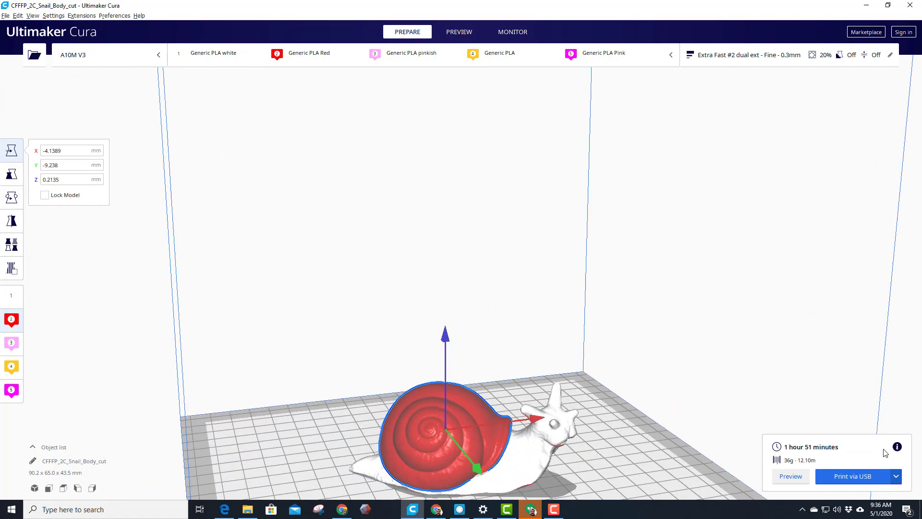
{"action": "mouse_move", "coordinate": [684, 406]}
{"action": "right_mouse_down"}
{"action": "mouse_move", "coordinate": [677, 456]}
{"action": "mouse_move", "coordinate": [661, 417]}
{"action": "mouse_move", "coordinate": [673, 409]}
{"action": "right_mouse_up"}
{"action": "right_click_drag", "start_coordinate": [625, 443], "coordinate": [675, 440]}
Step: Set Infill Density to 10% in the Custom print settings, re-slicing to 1 hour 46 minutes
{"action": "left_click", "coordinate": [734, 60]}
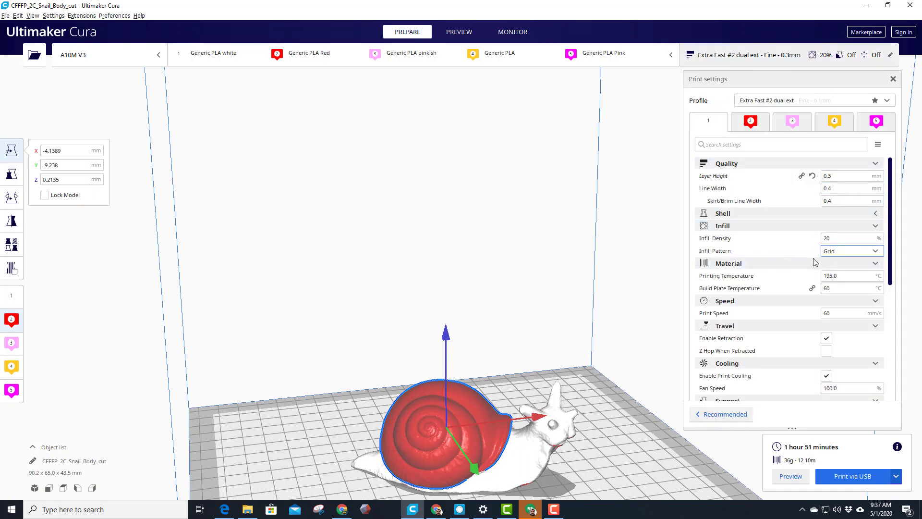
{"action": "left_click", "coordinate": [832, 238]}
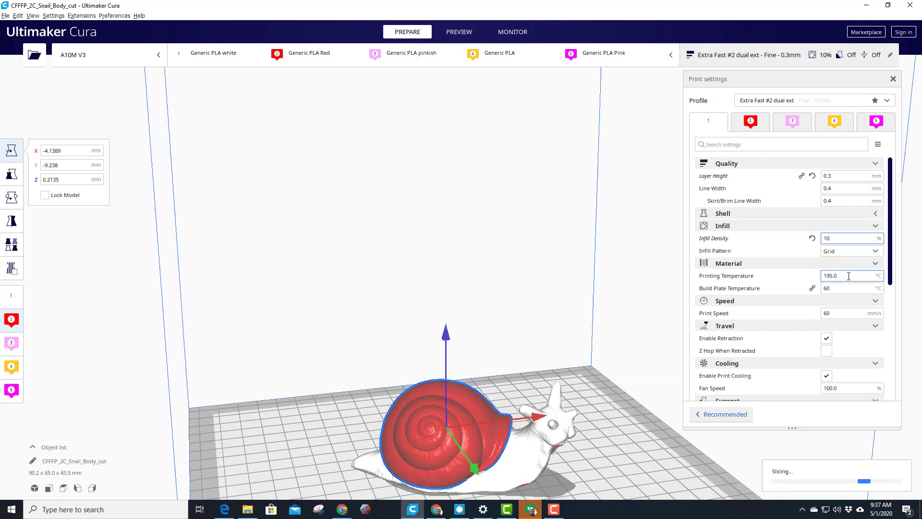
{"action": "scroll", "coordinate": [845, 286], "scroll_direction": "down", "scroll_amount": 2}
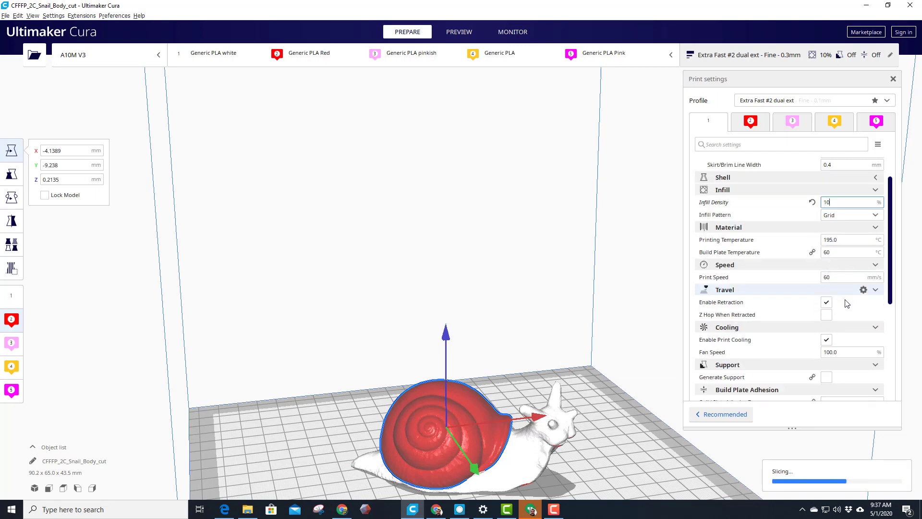
{"action": "scroll", "coordinate": [848, 309], "scroll_direction": "down", "scroll_amount": 2}
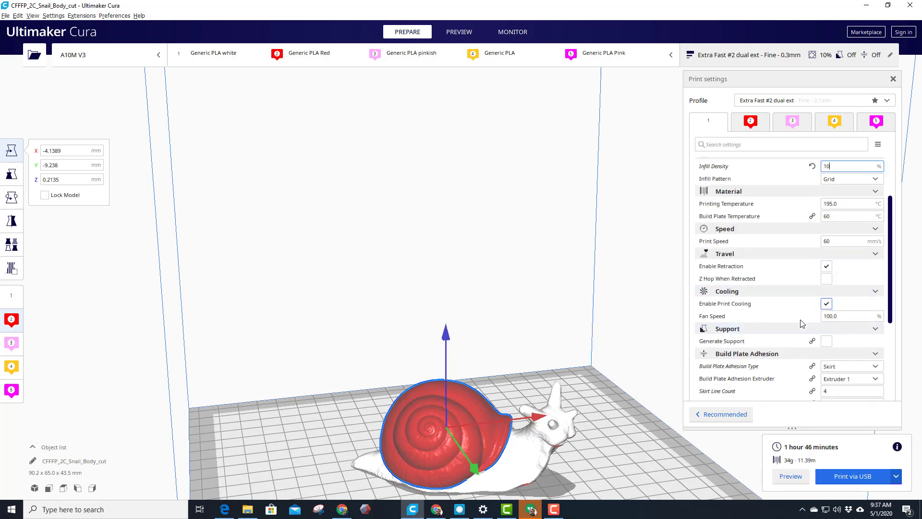
{"action": "scroll", "coordinate": [820, 343], "scroll_direction": "down", "scroll_amount": 1}
{"action": "left_click", "coordinate": [841, 355]}
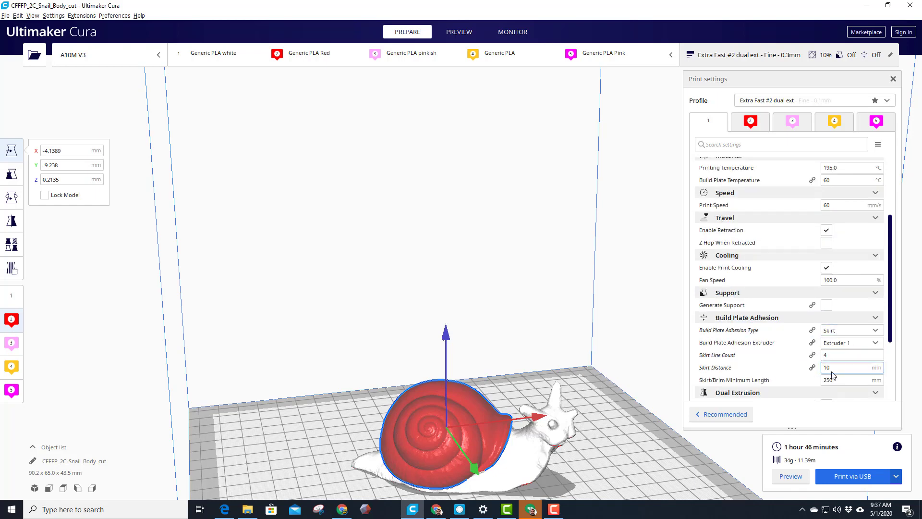
{"action": "scroll", "coordinate": [826, 374], "scroll_direction": "down", "scroll_amount": 2}
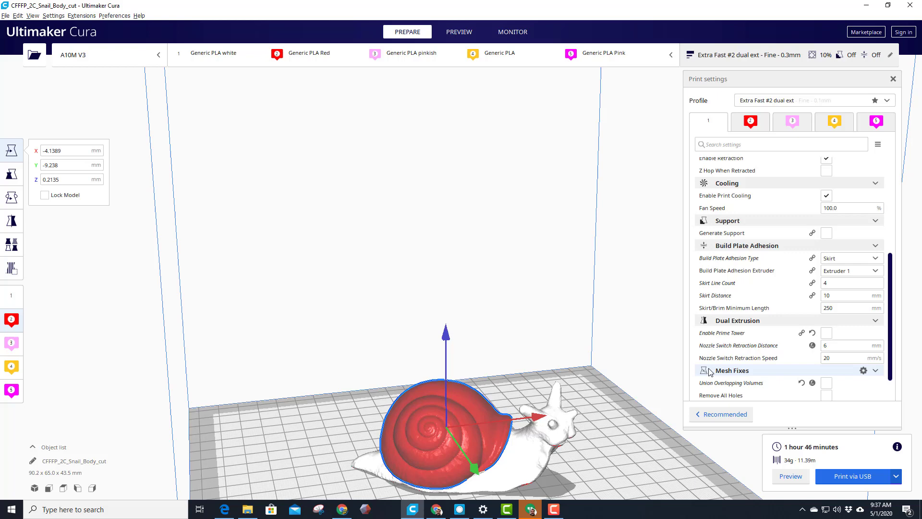
{"action": "right_click_drag", "start_coordinate": [598, 427], "coordinate": [495, 473]}
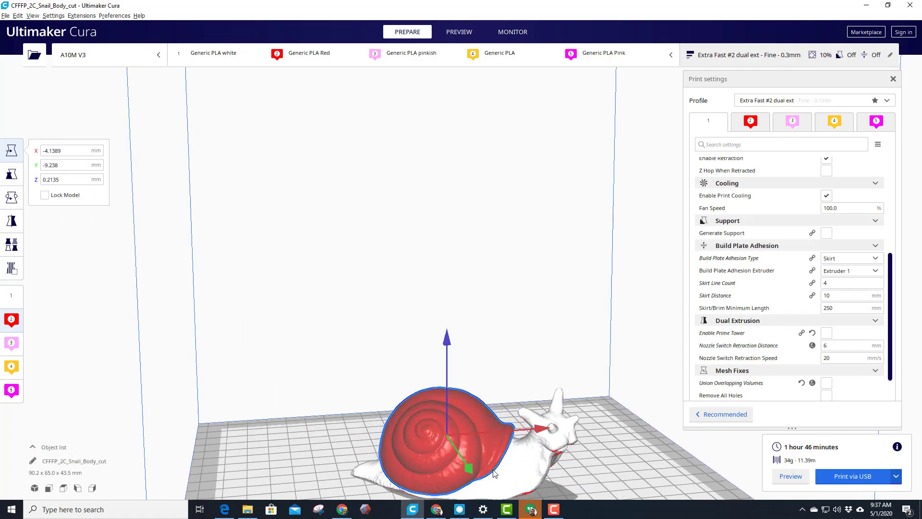